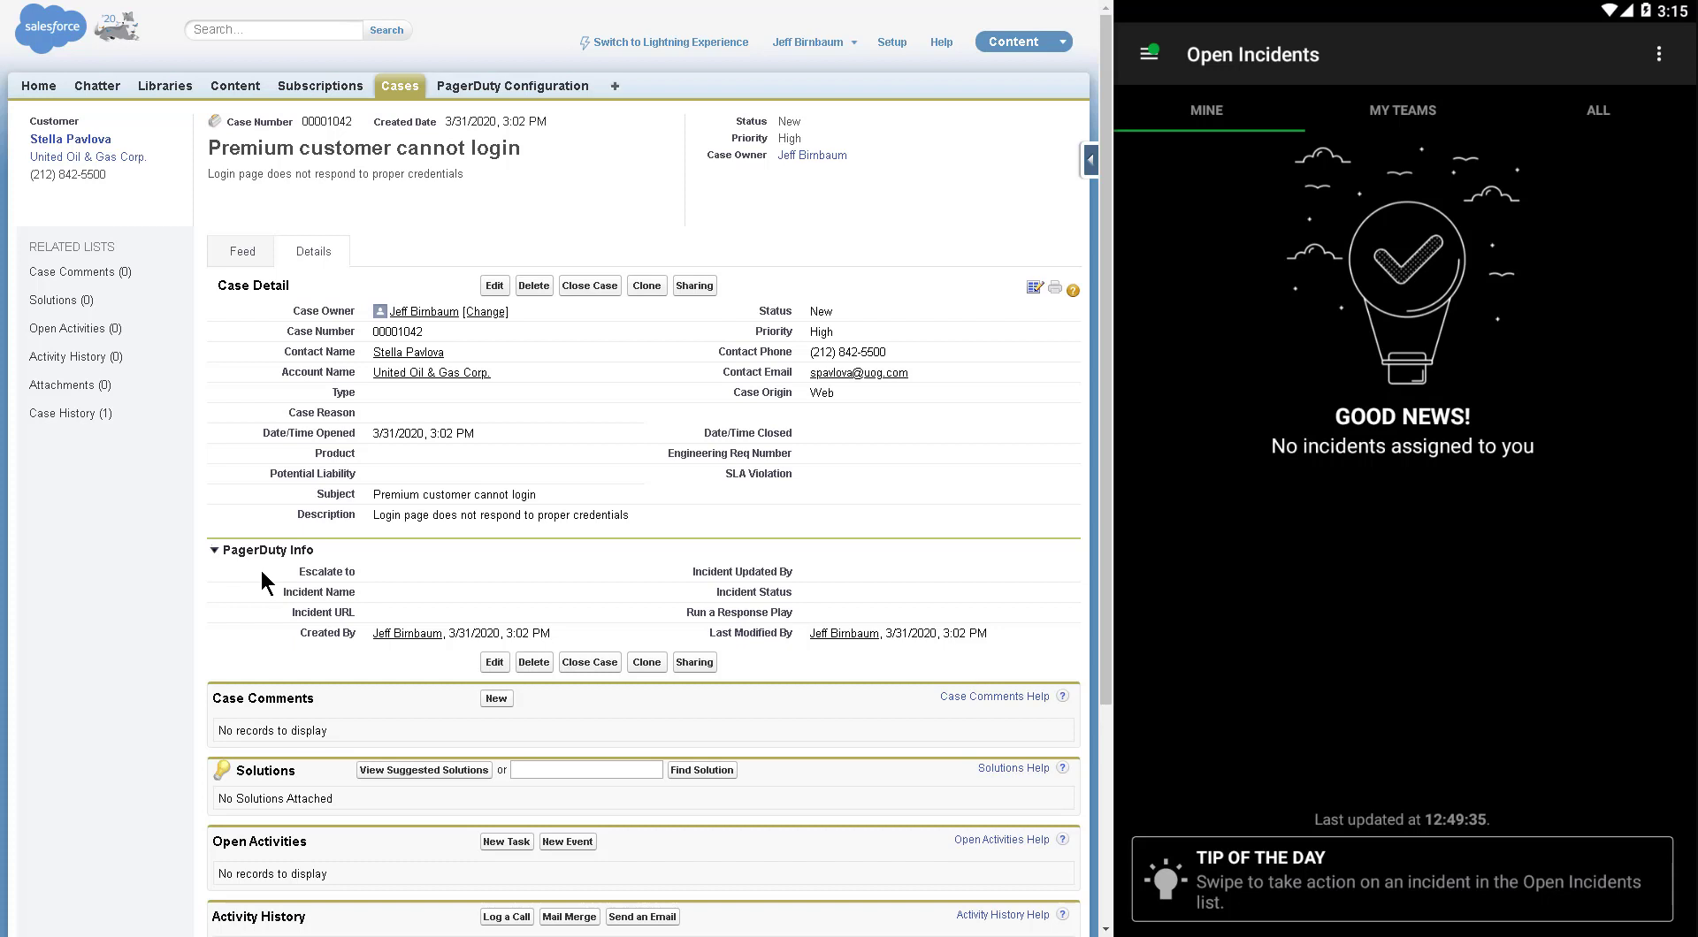
pyautogui.moveTo(504, 571)
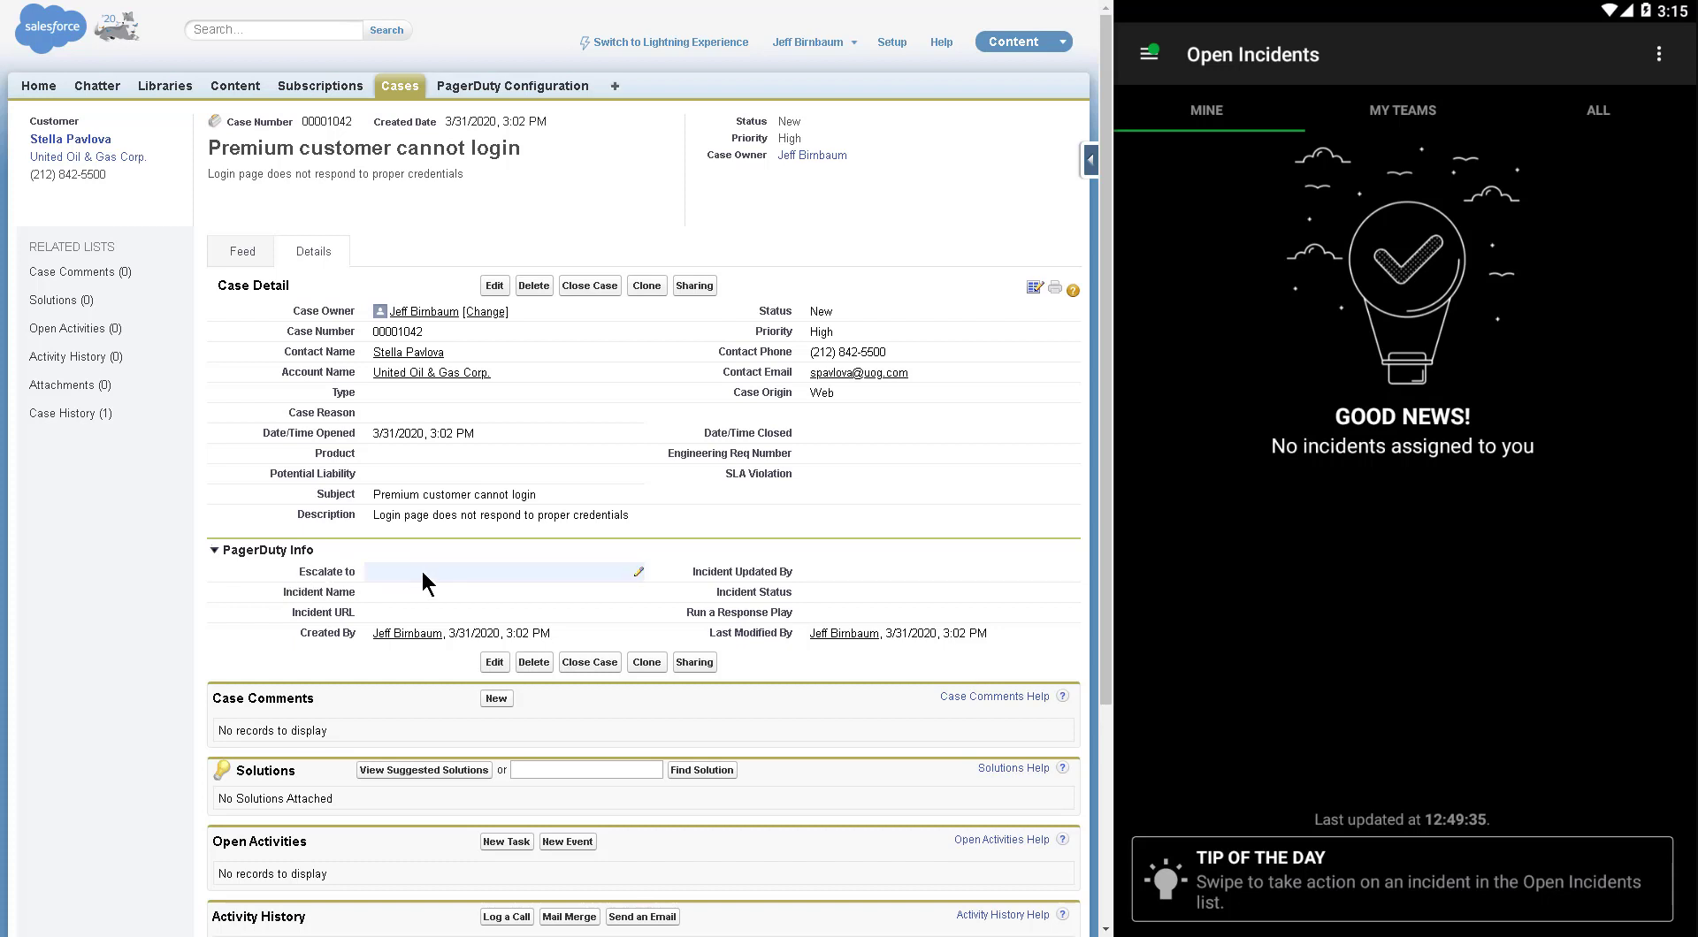
# Step: Set the case's Escalate to field to Engineering and save it
pyautogui.doubleClick(421, 570)
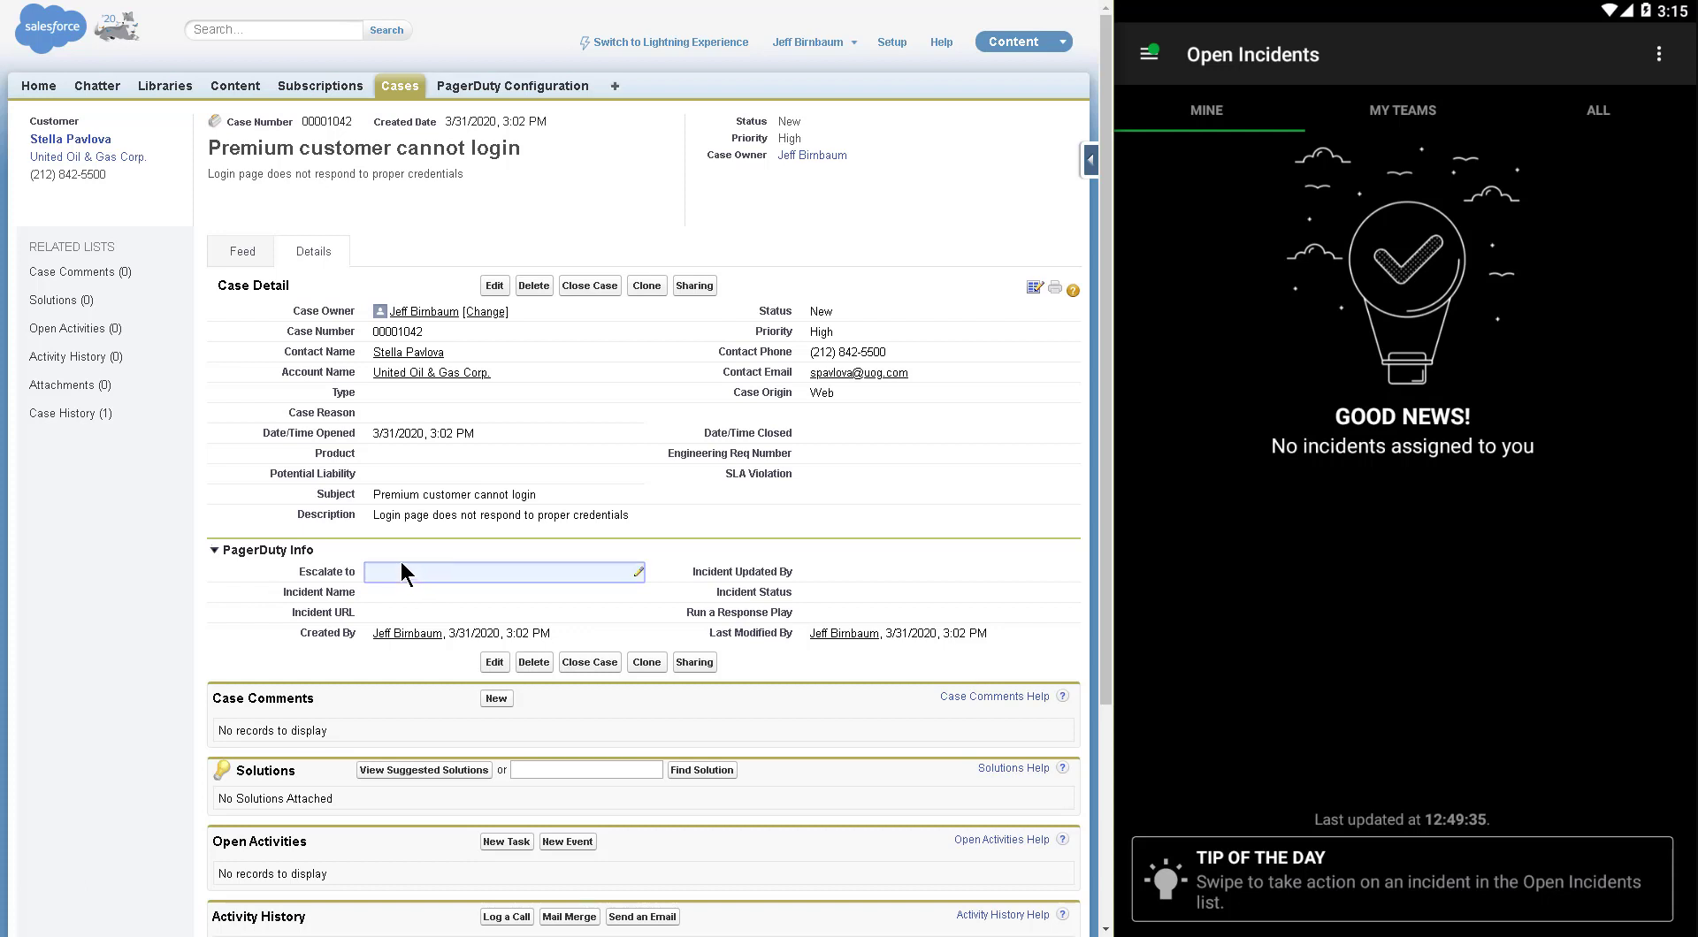
pyautogui.doubleClick(391, 571)
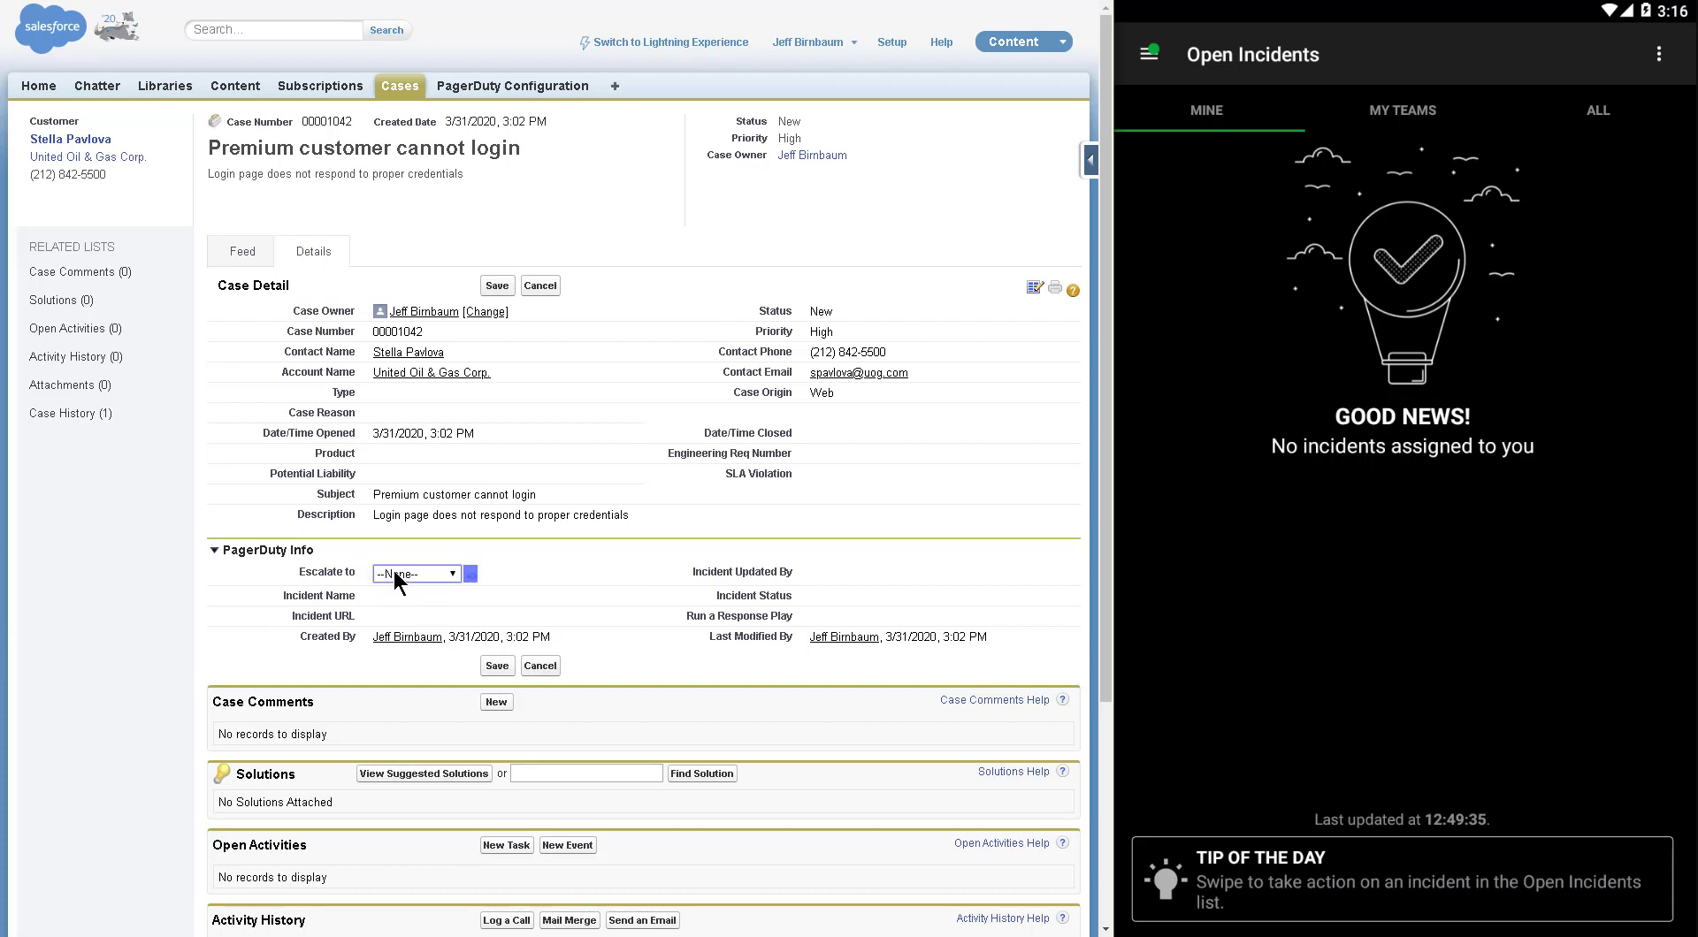
pyautogui.click(395, 573)
pyautogui.click(403, 633)
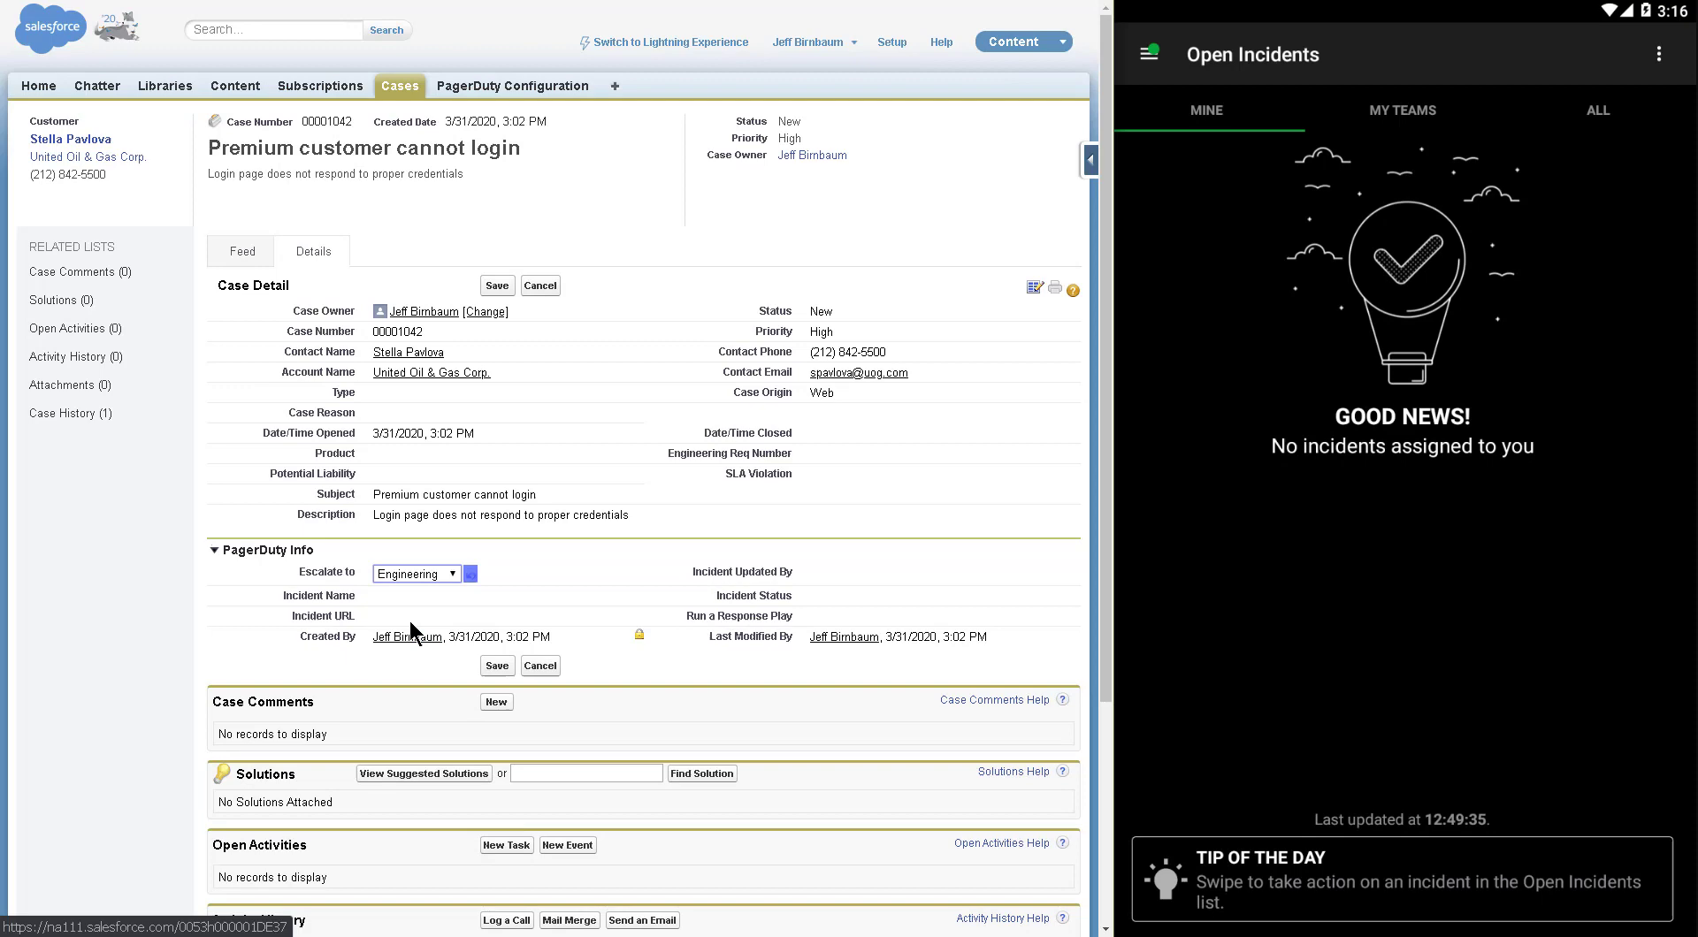
pyautogui.click(499, 665)
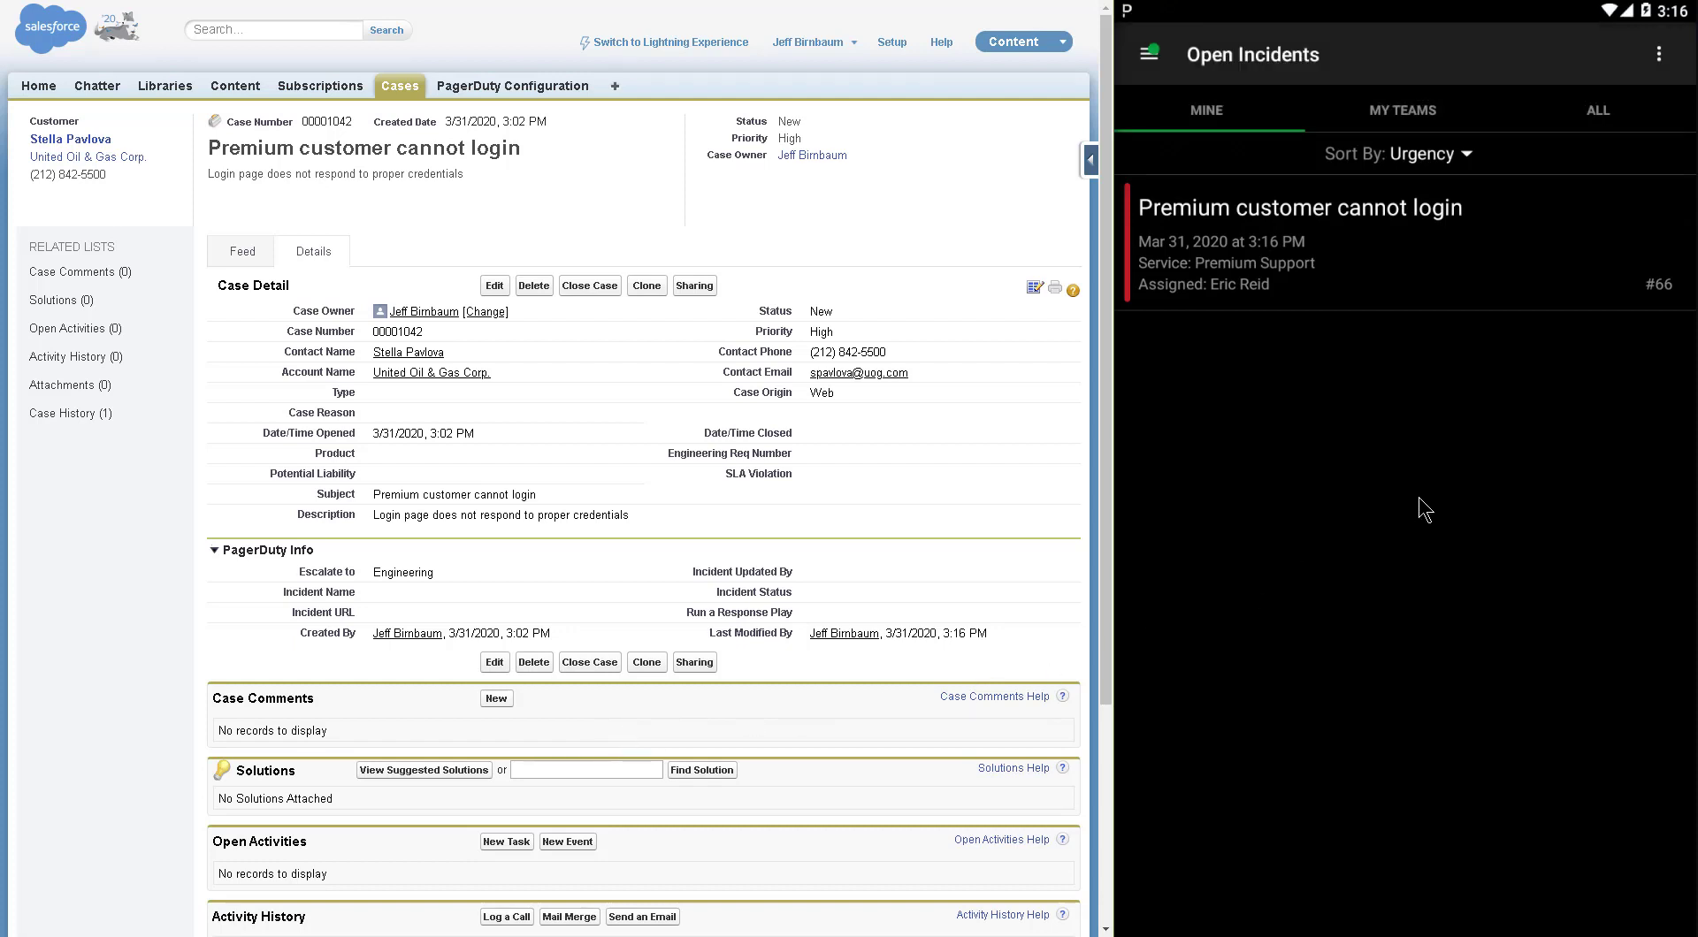
# Step: Open incident #66 in PagerDuty and acknowledge it
pyautogui.click(1276, 221)
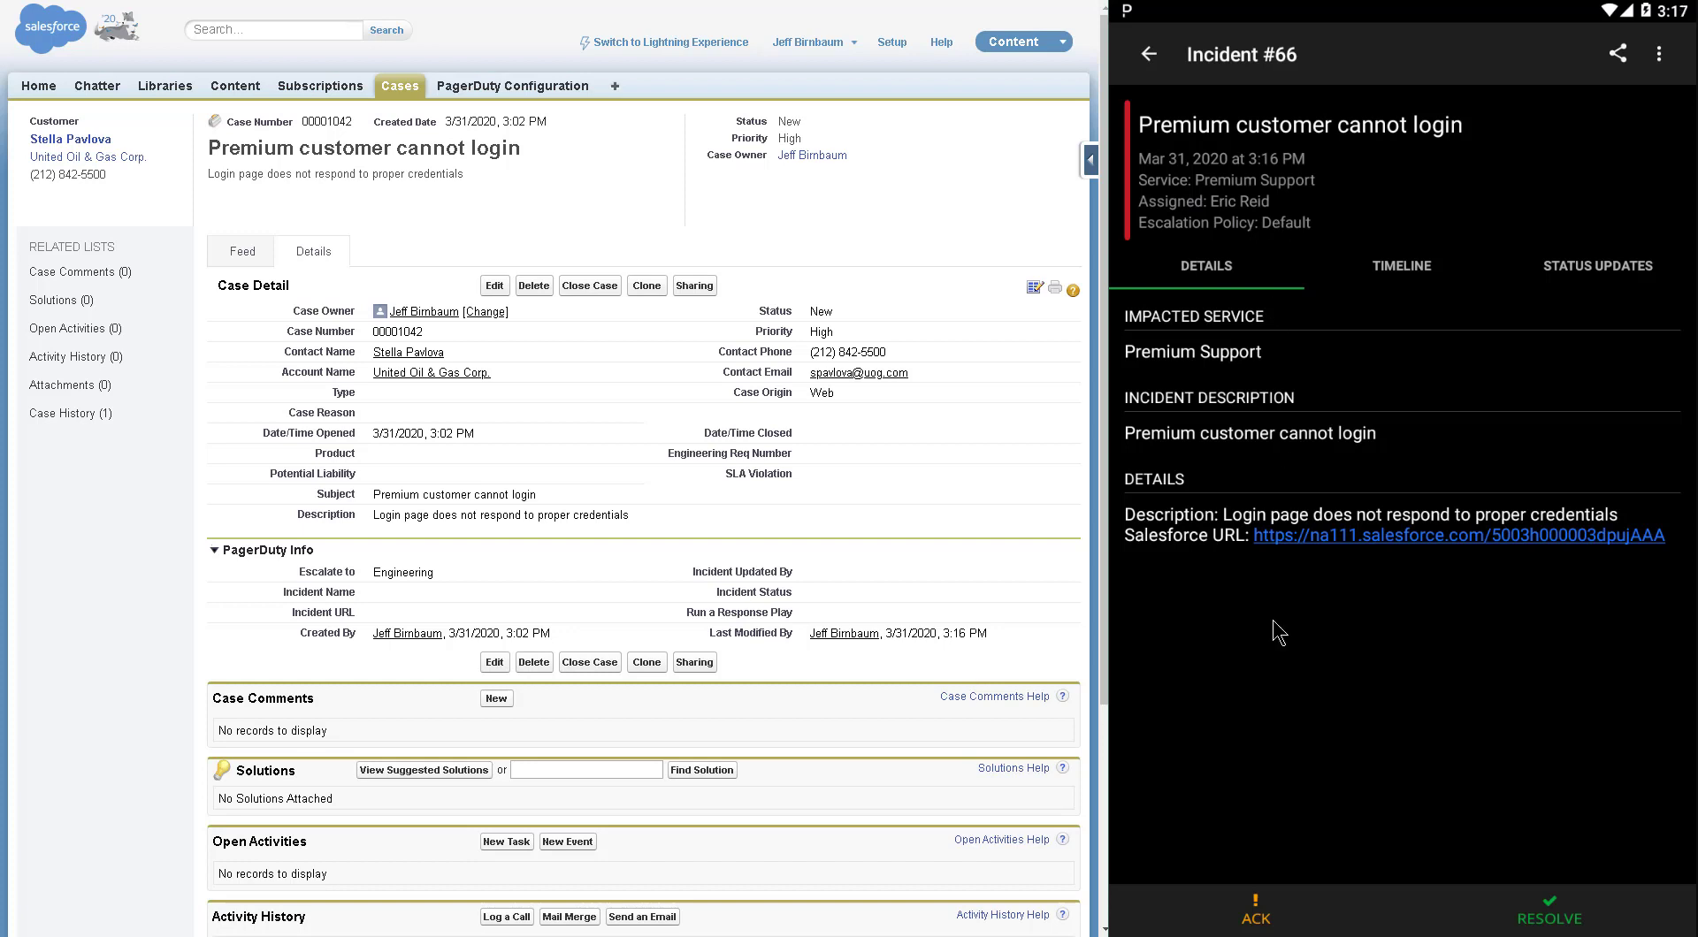
pyautogui.click(1257, 927)
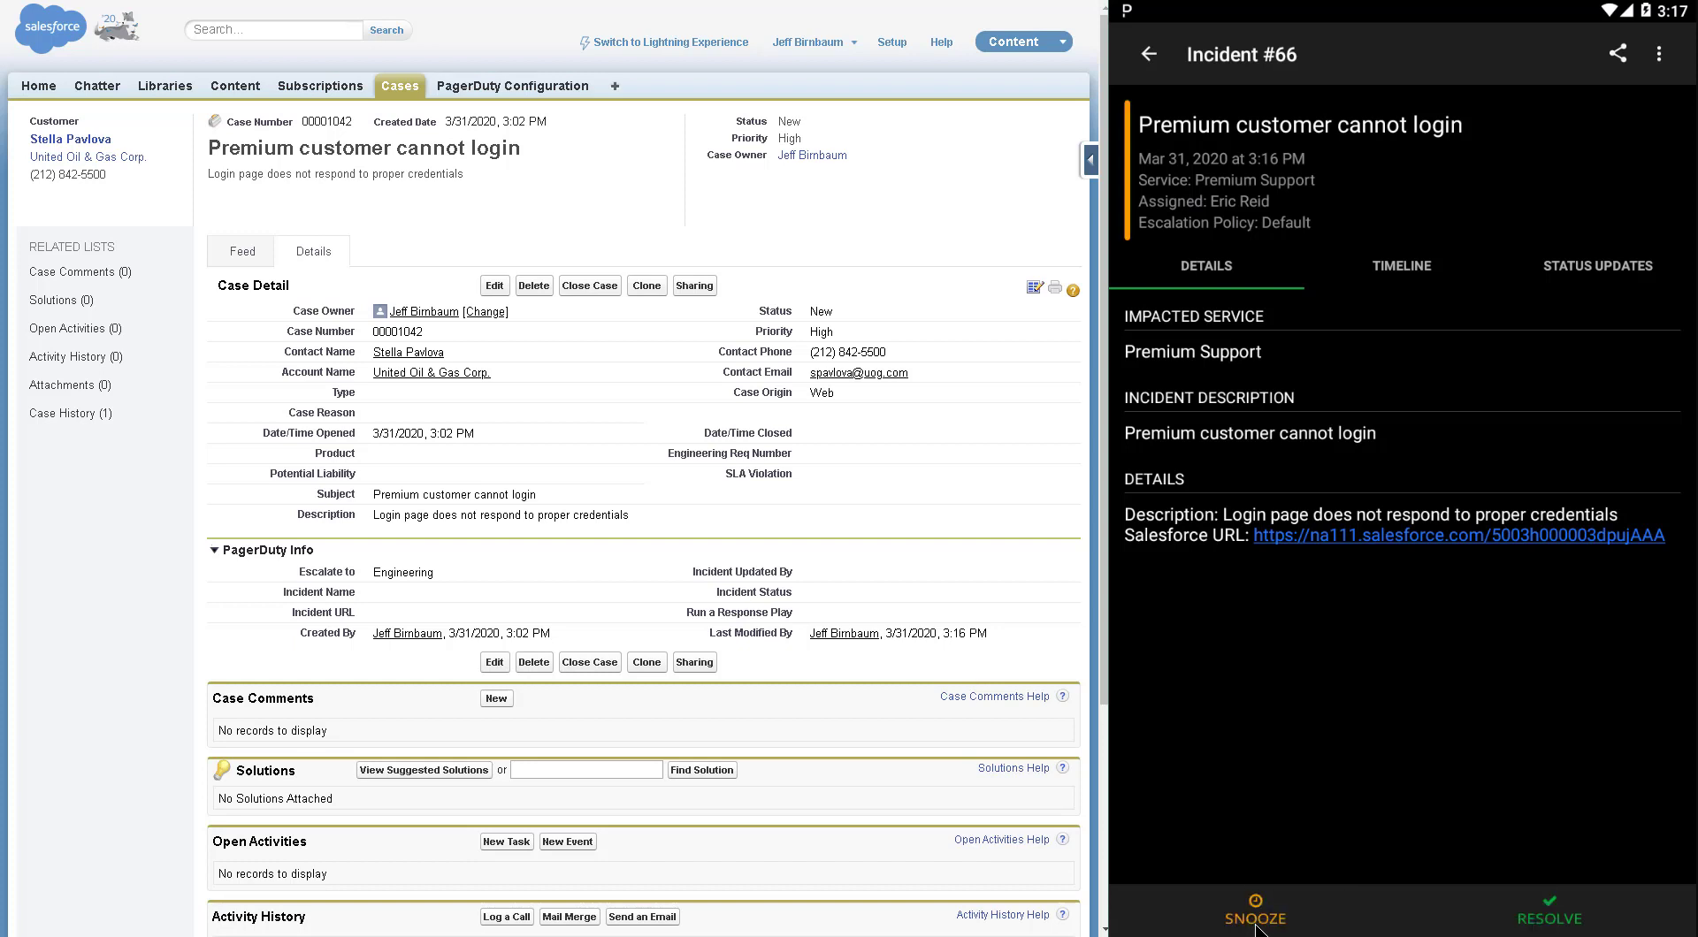
# Step: Show incident #66's extra actions, then reload the case to see status Acknowledged
pyautogui.click(1662, 54)
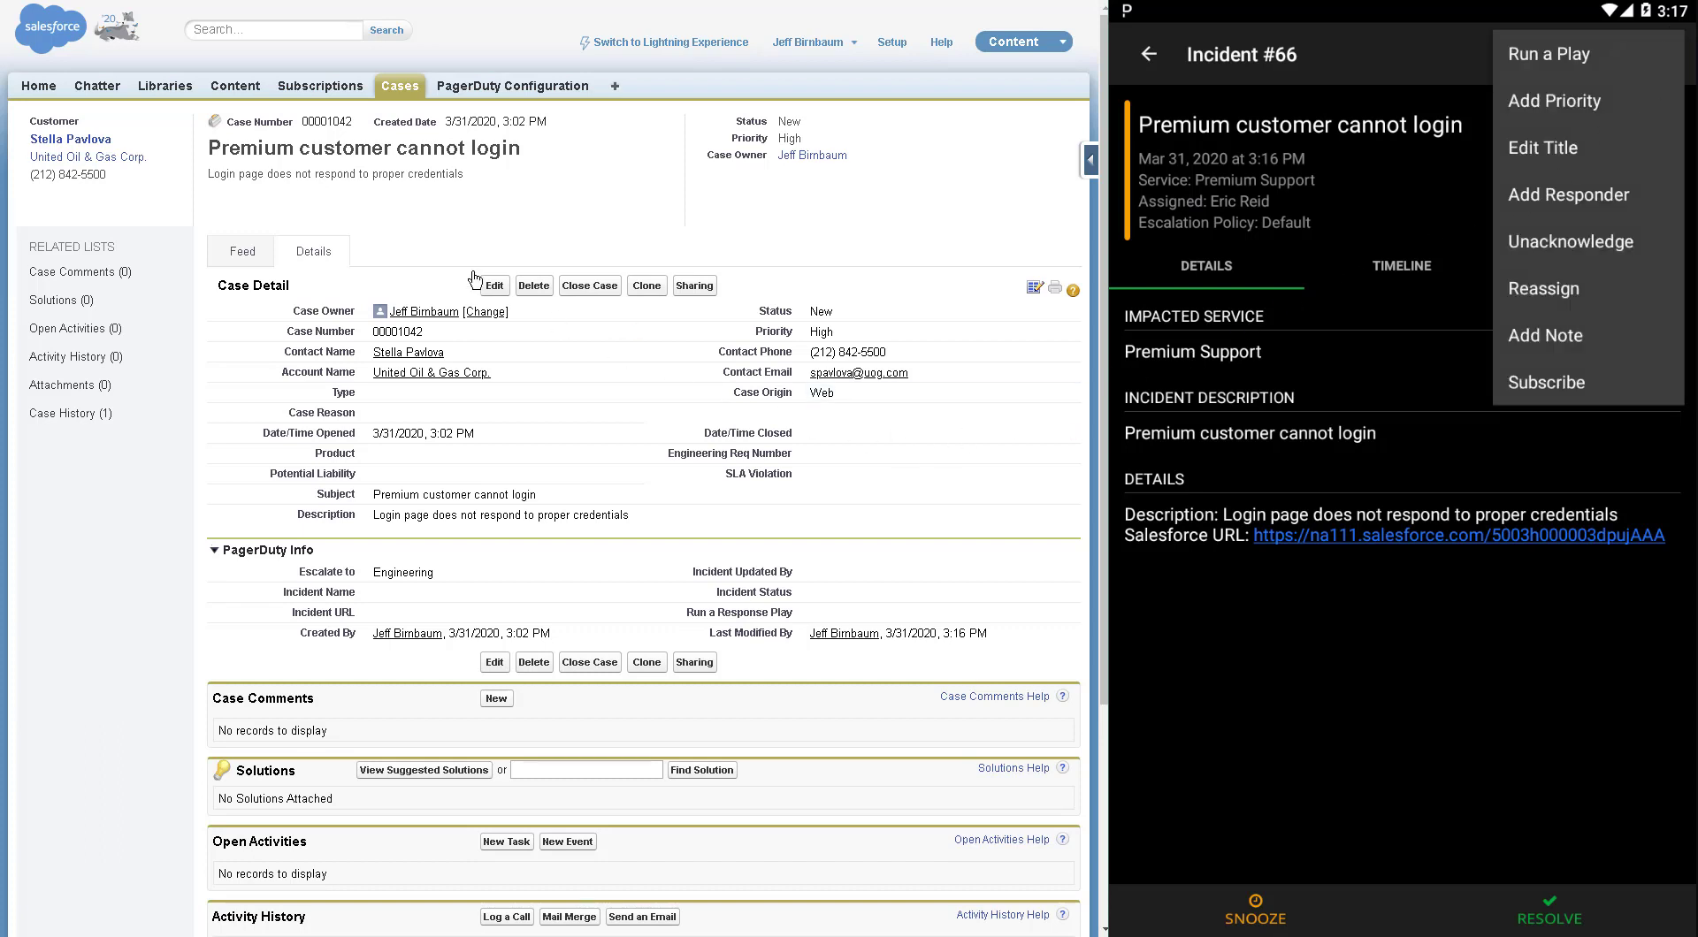
pyautogui.click(55, 4)
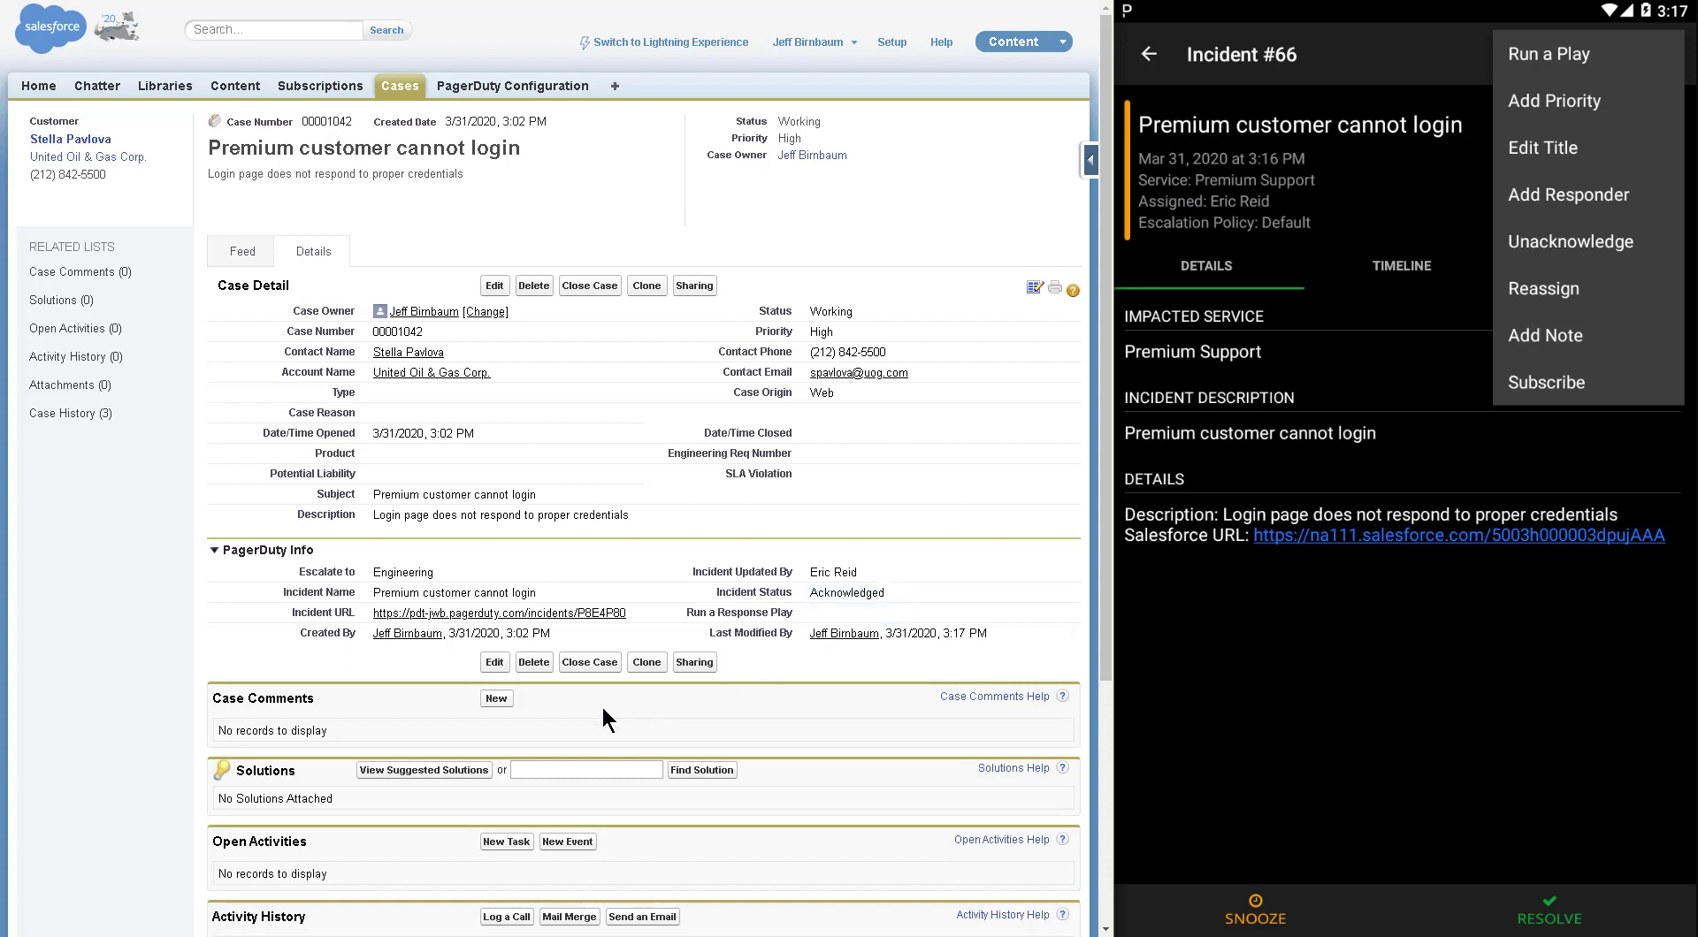
# Step: Save the case comment 'This is affecting several customers' and close the phone's actions menu
pyautogui.click(497, 699)
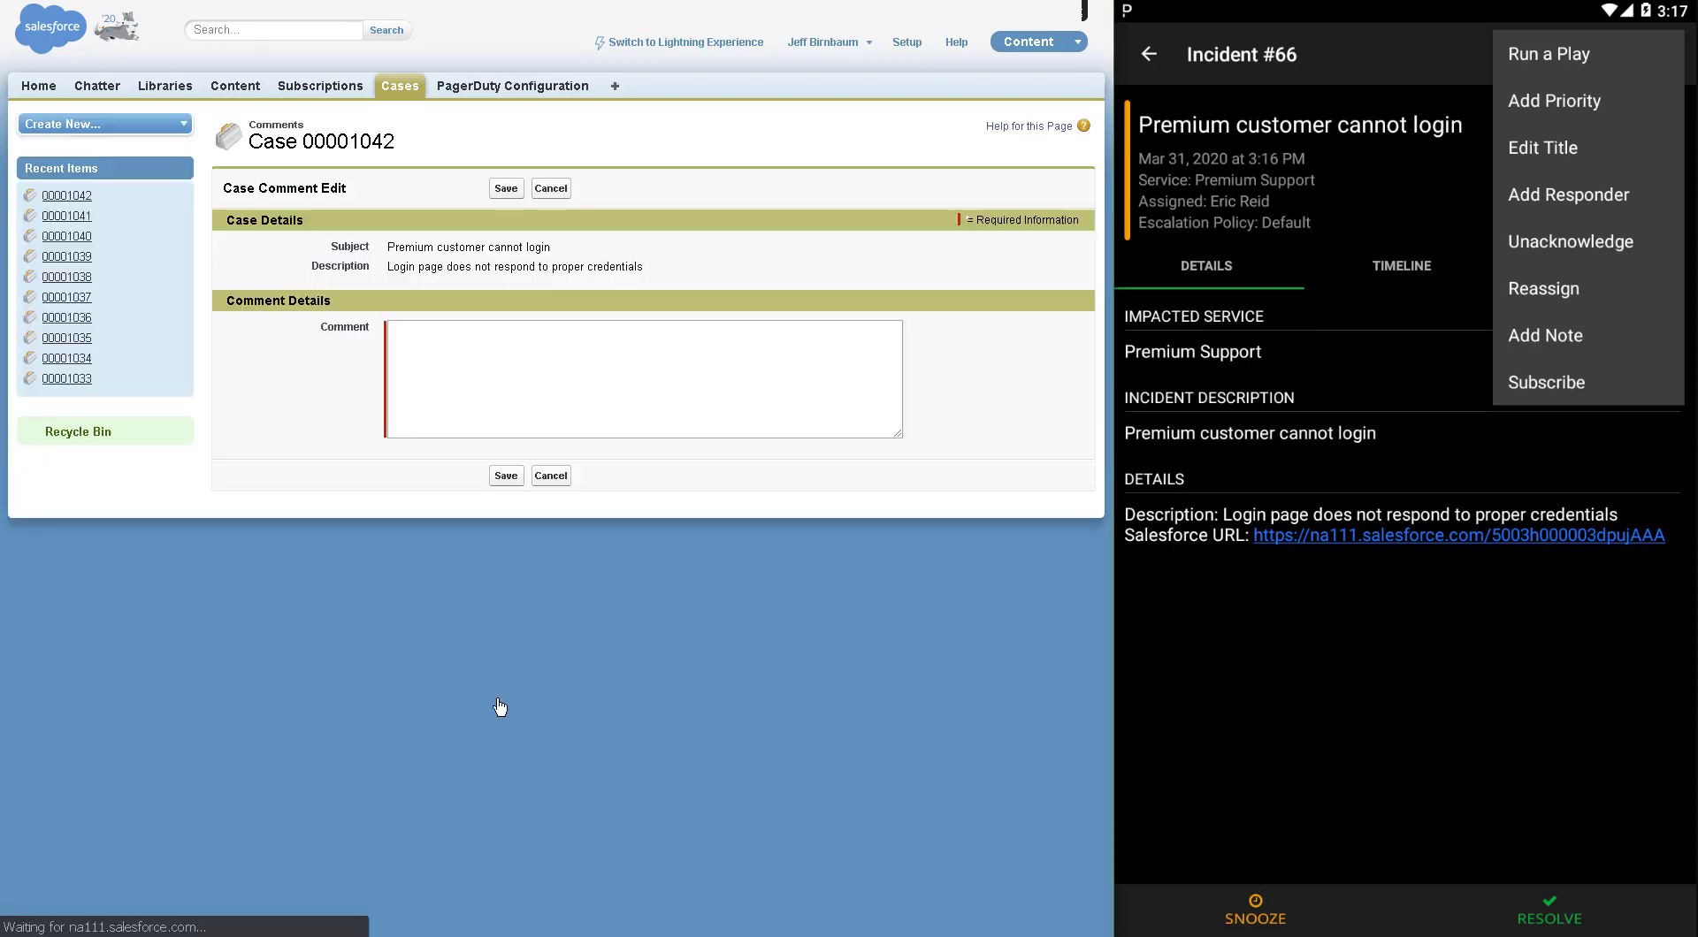
pyautogui.write('This is ')
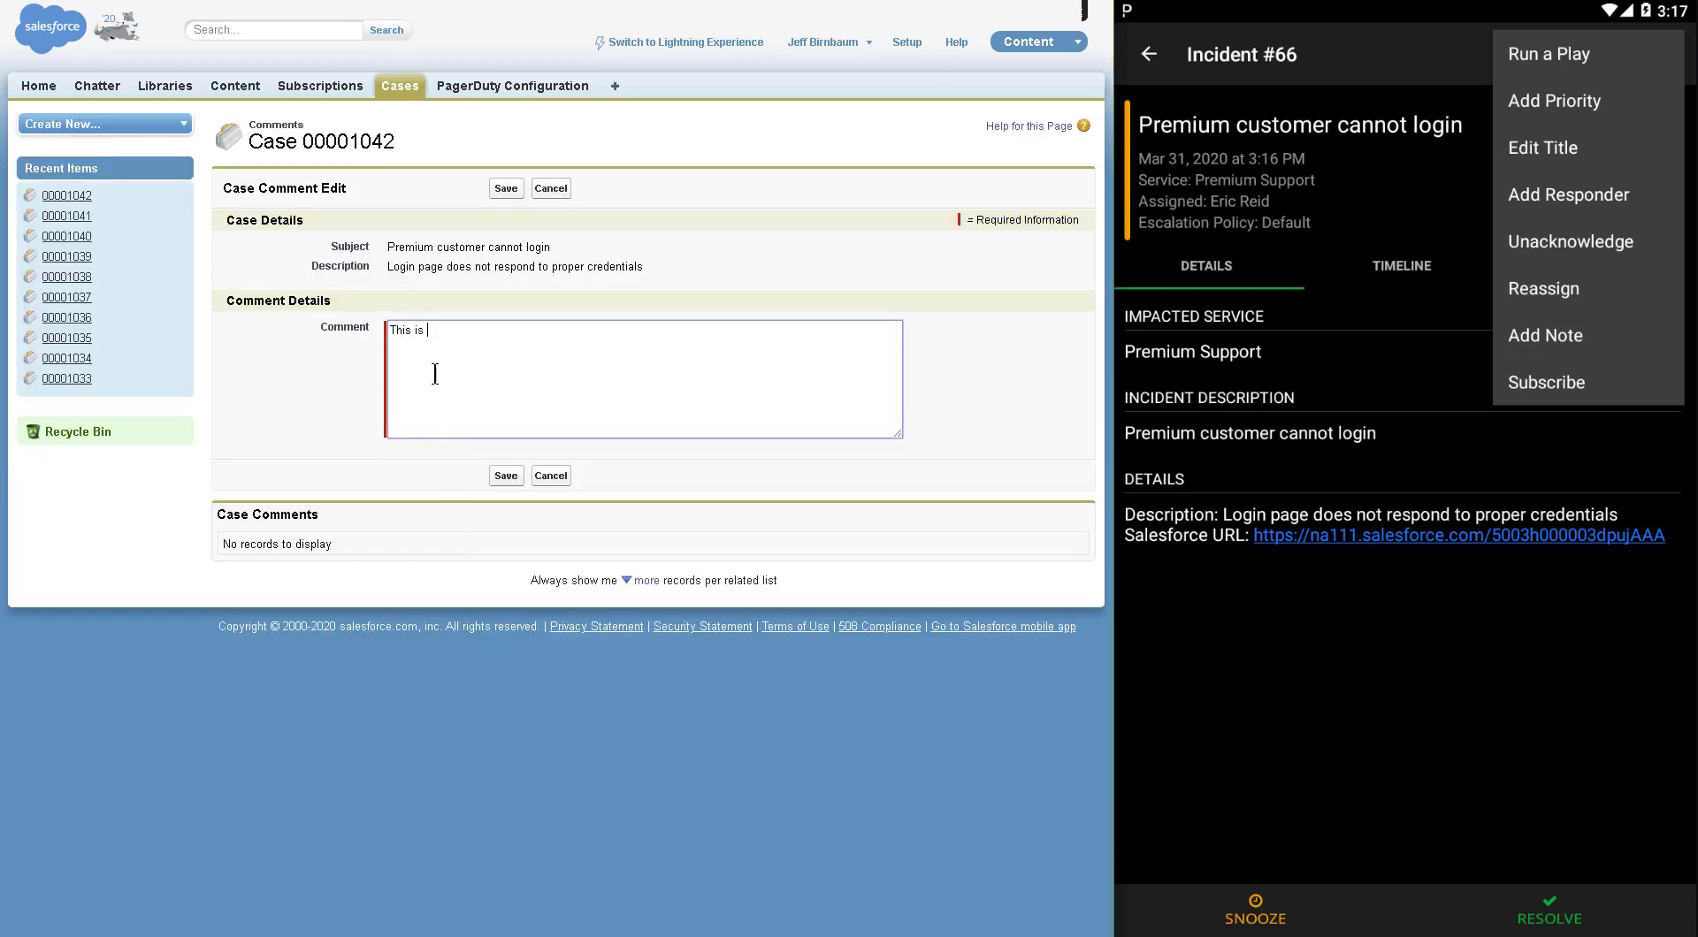
pyautogui.write('affecting several customers')
pyautogui.click(506, 476)
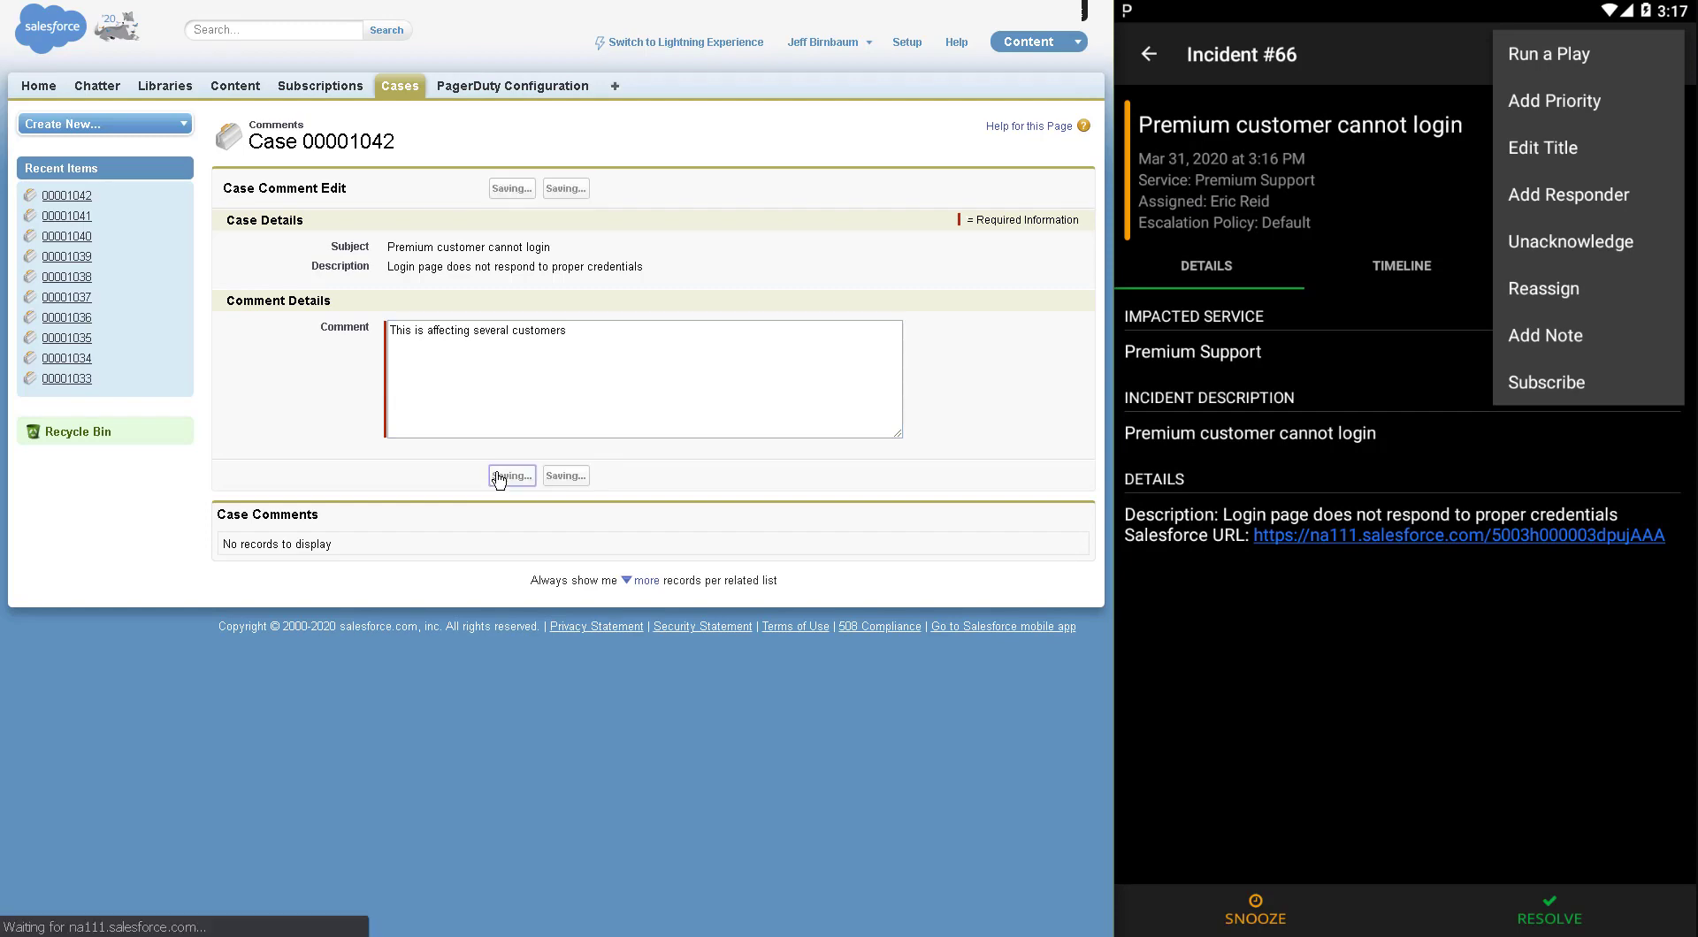
pyautogui.click(1318, 661)
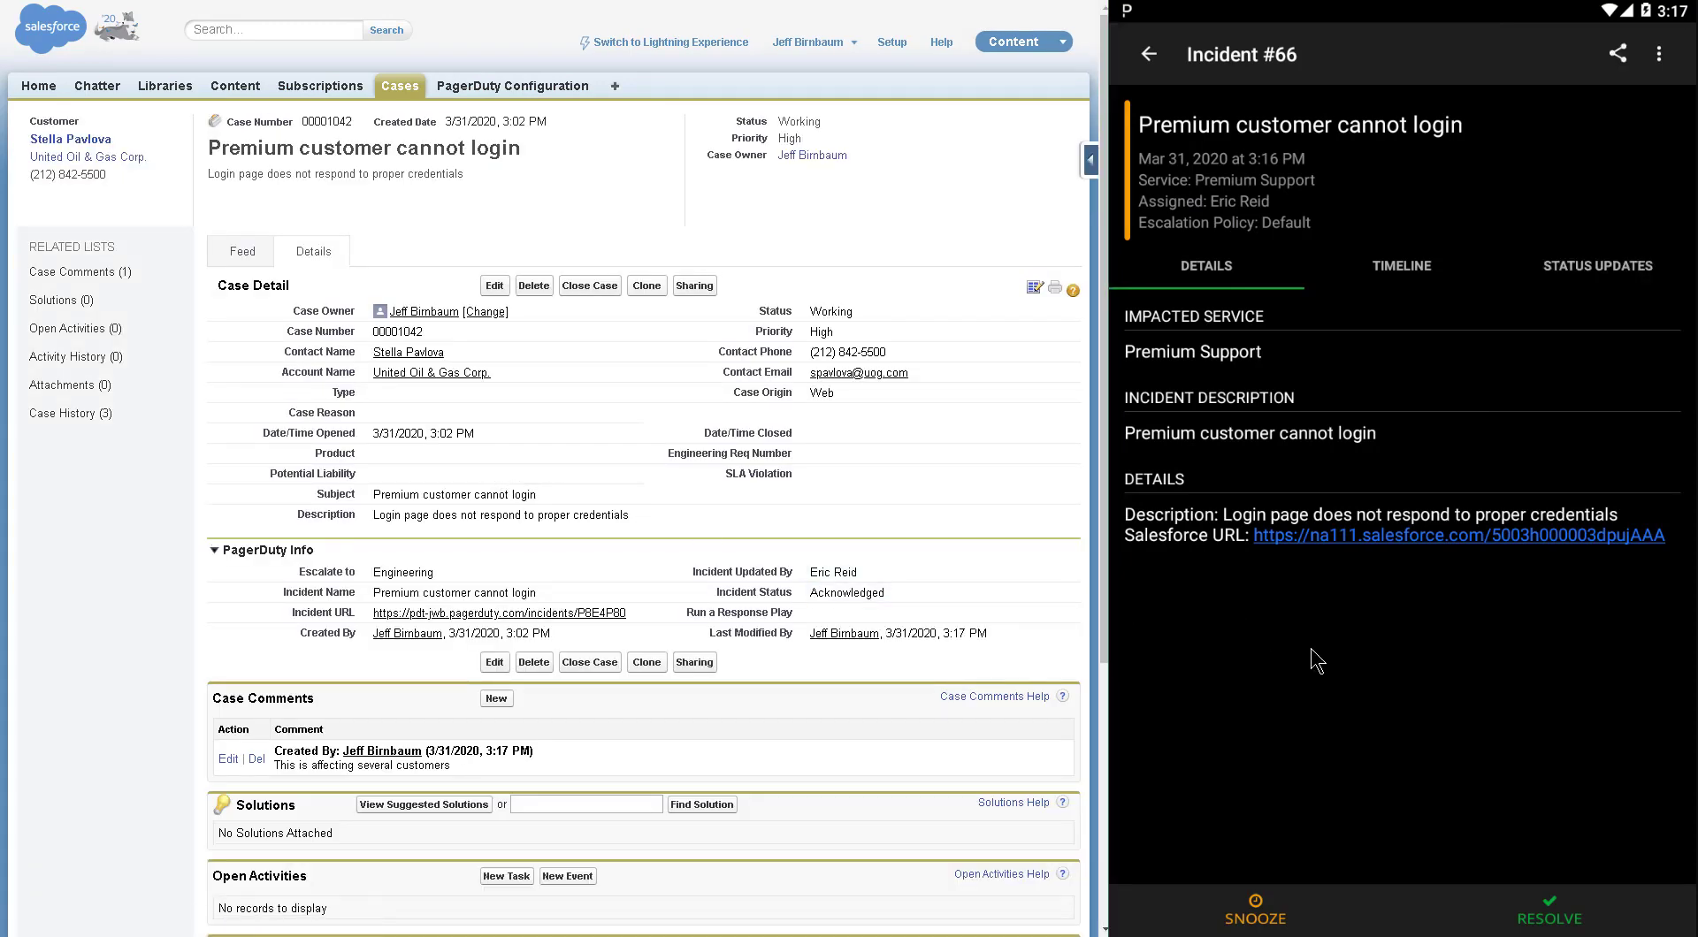
# Step: Check incident #66's timeline for the synced note, then resolve and confirm
pyautogui.click(1416, 275)
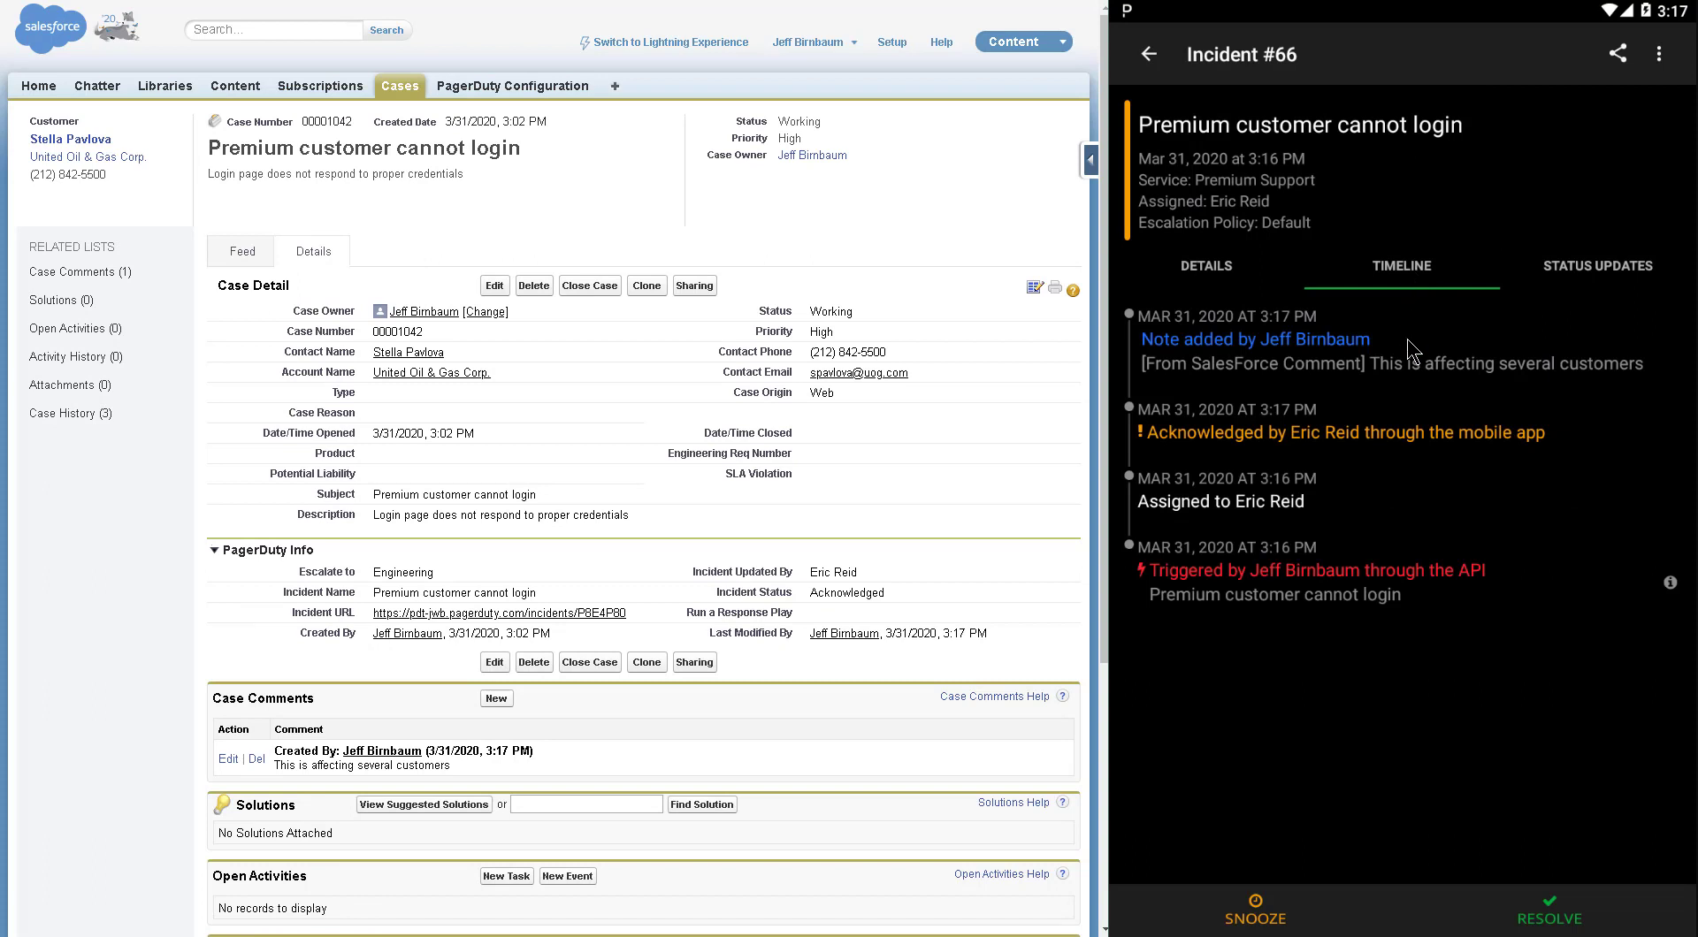
pyautogui.click(1566, 917)
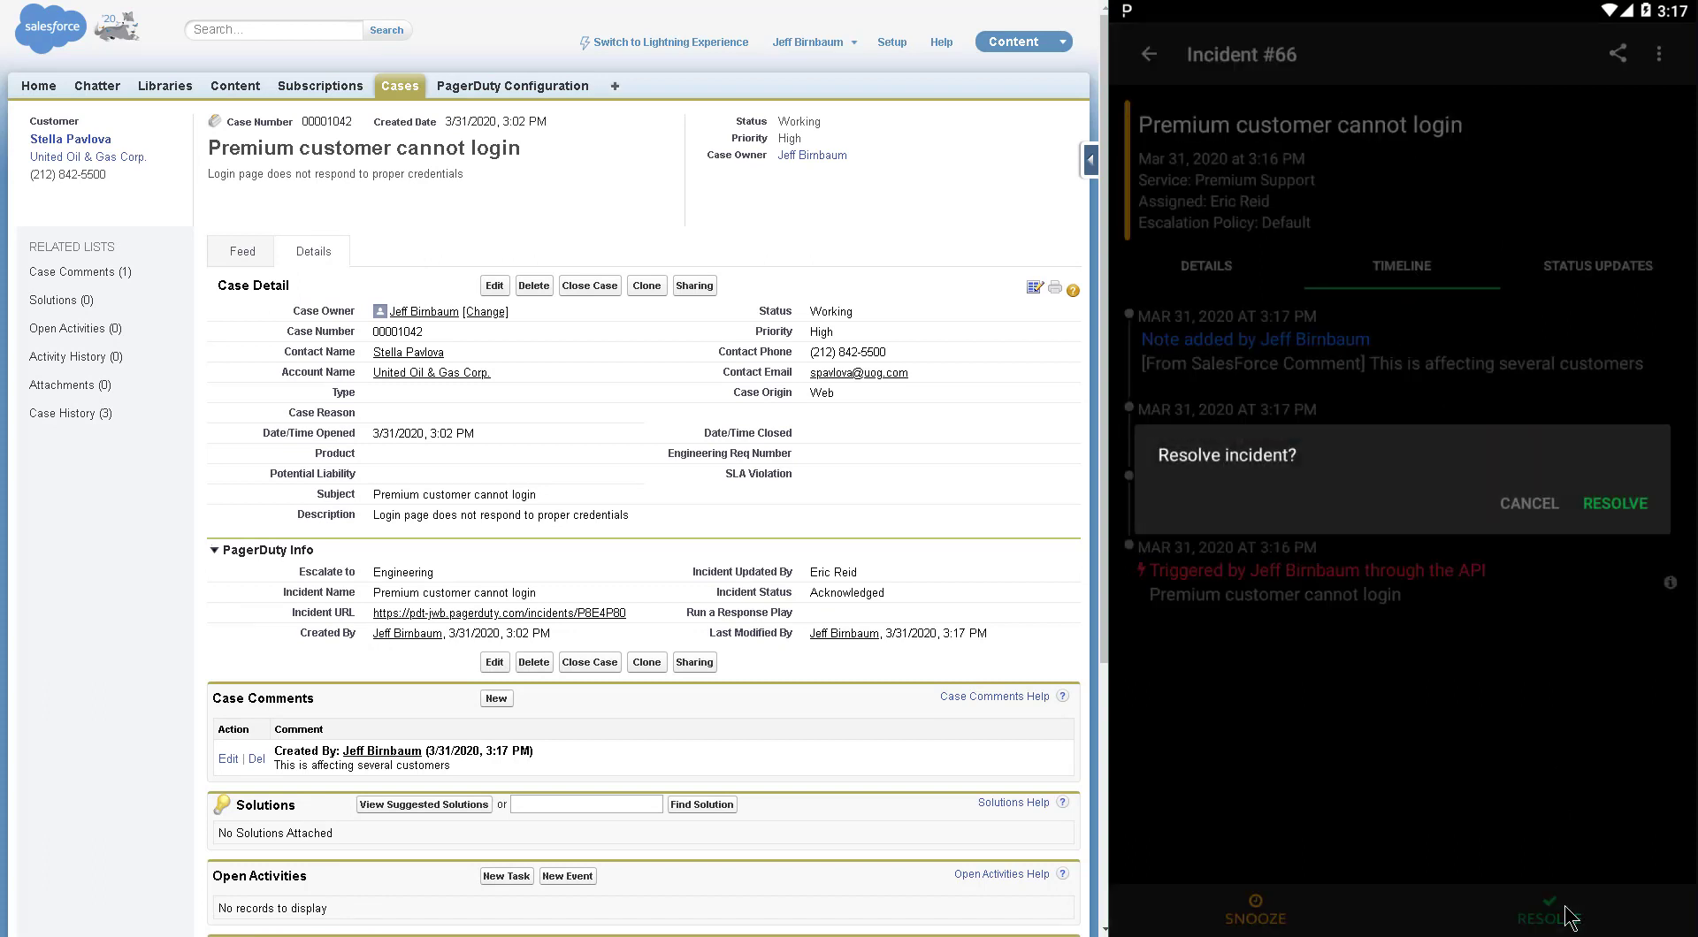
pyautogui.click(1636, 502)
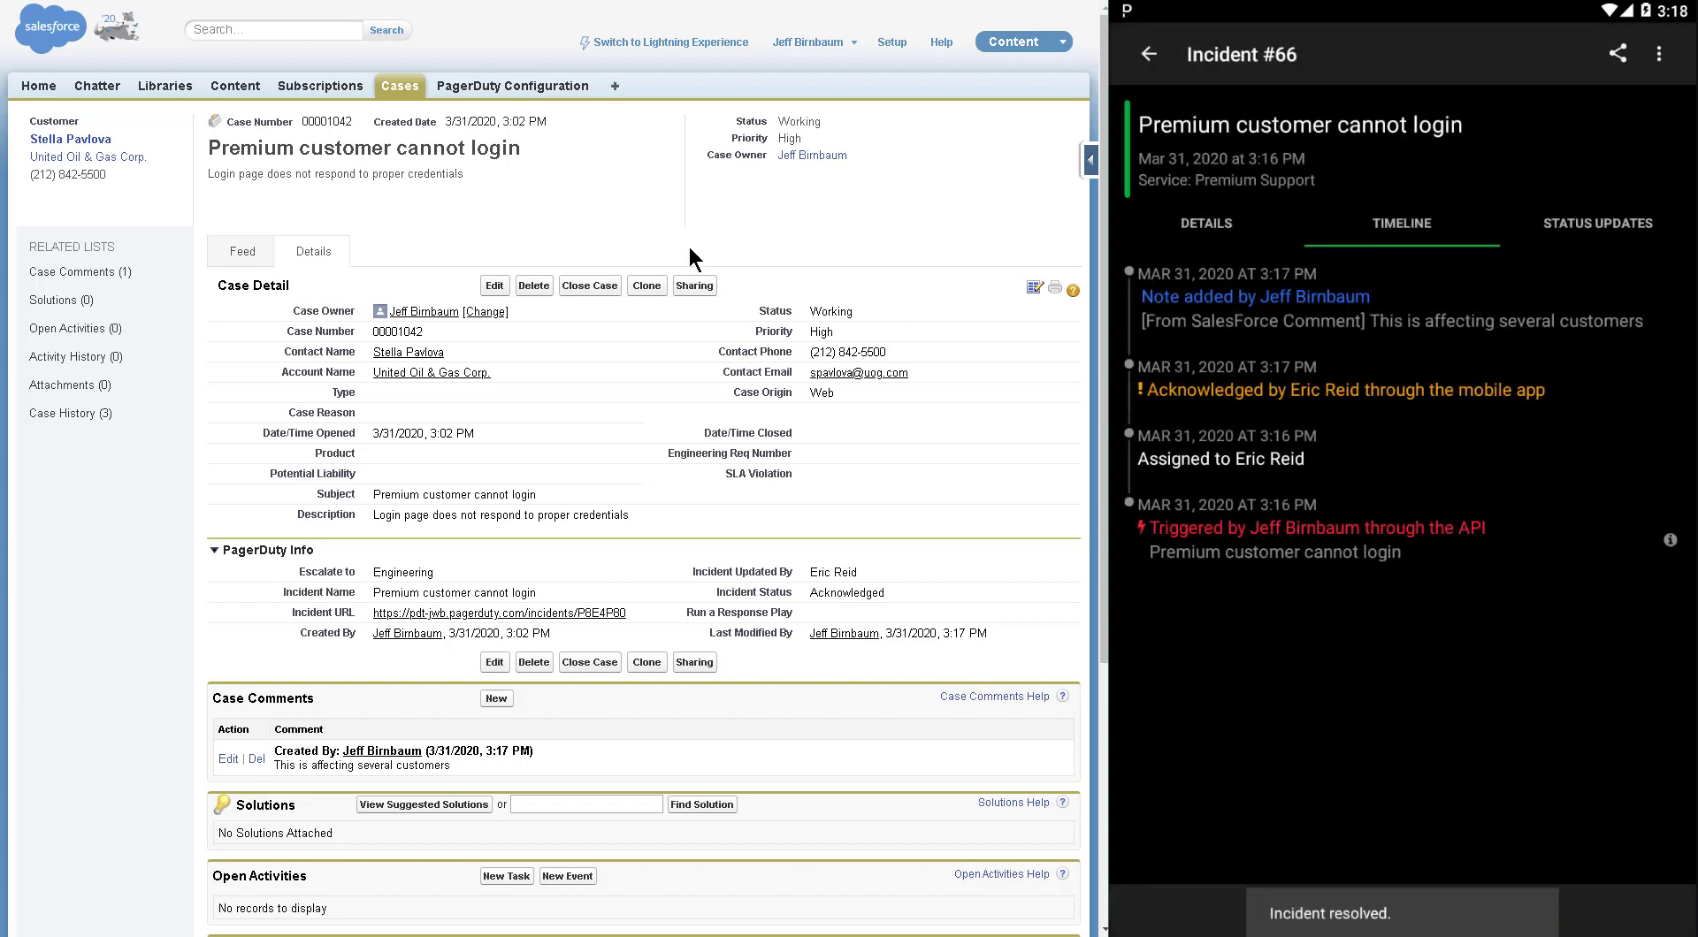
# Step: Reload case 00001042 to pick up the Resolved incident status
pyautogui.click(70, 2)
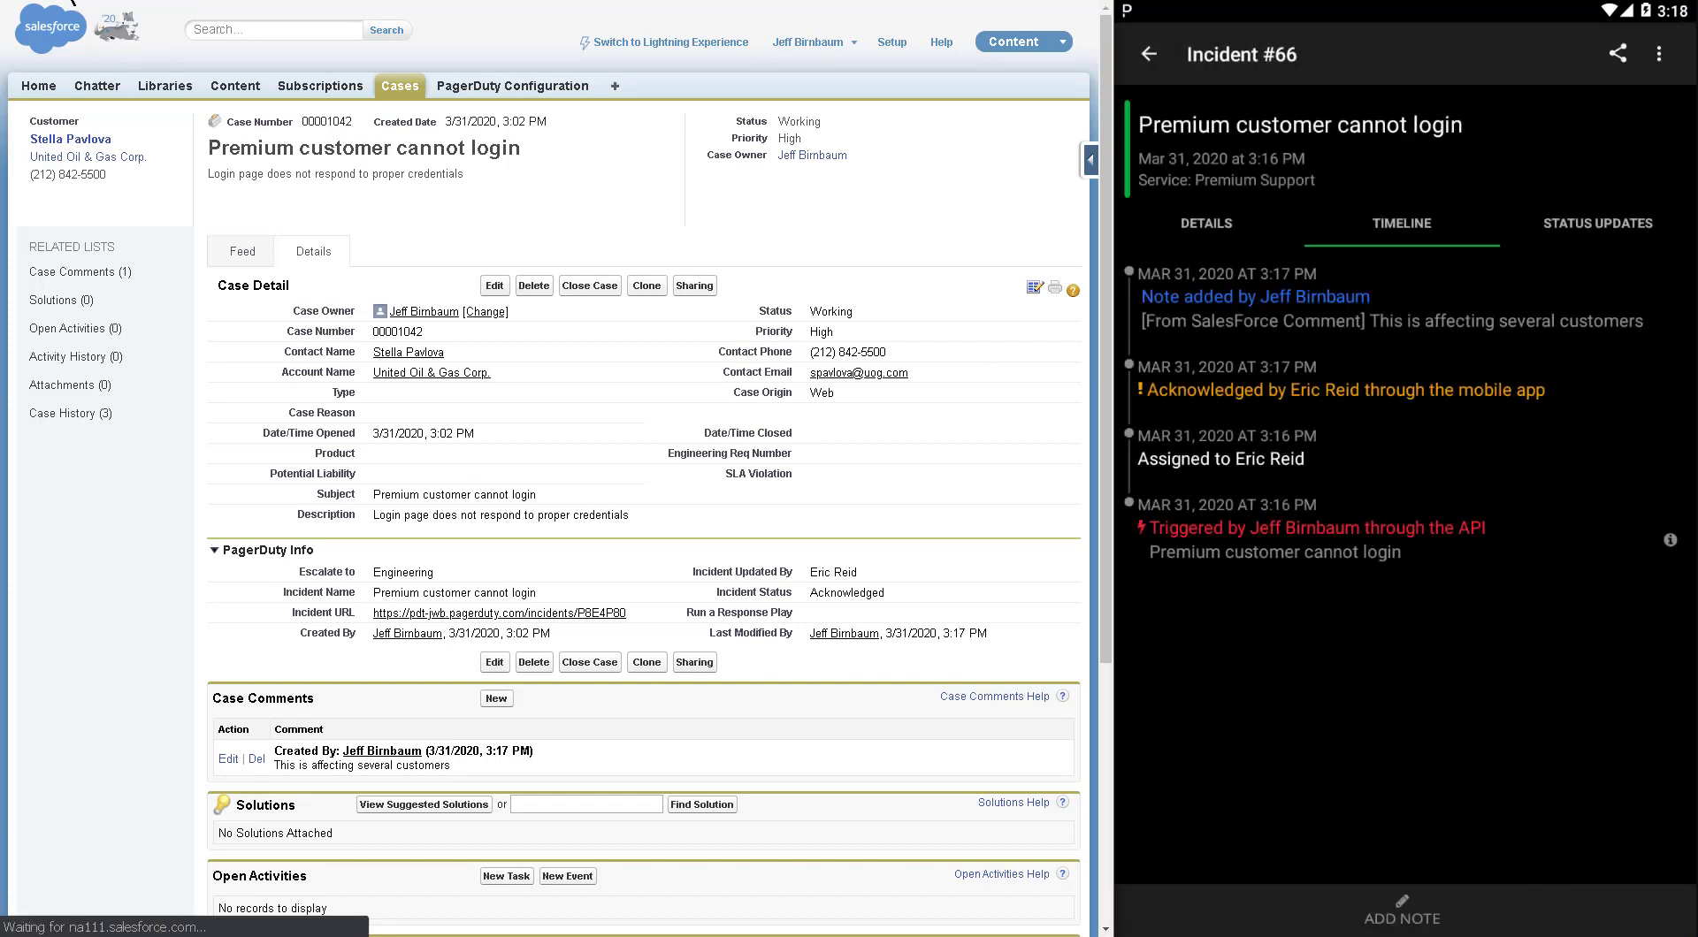